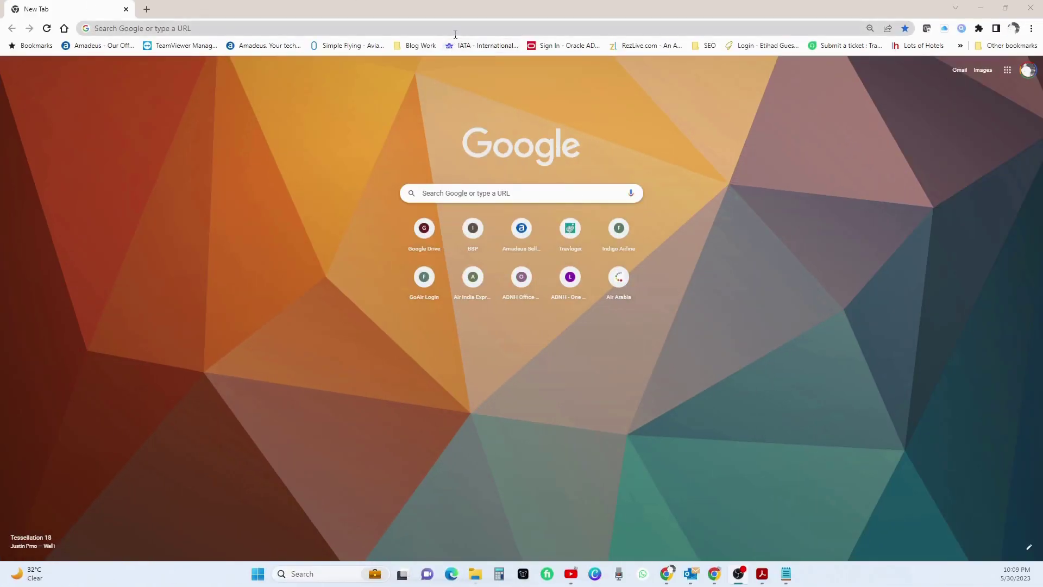
Search Google for 'uae tourist visa validity' and scroll through the results.
left_click(456, 25)
type("uae tourist visa validity")
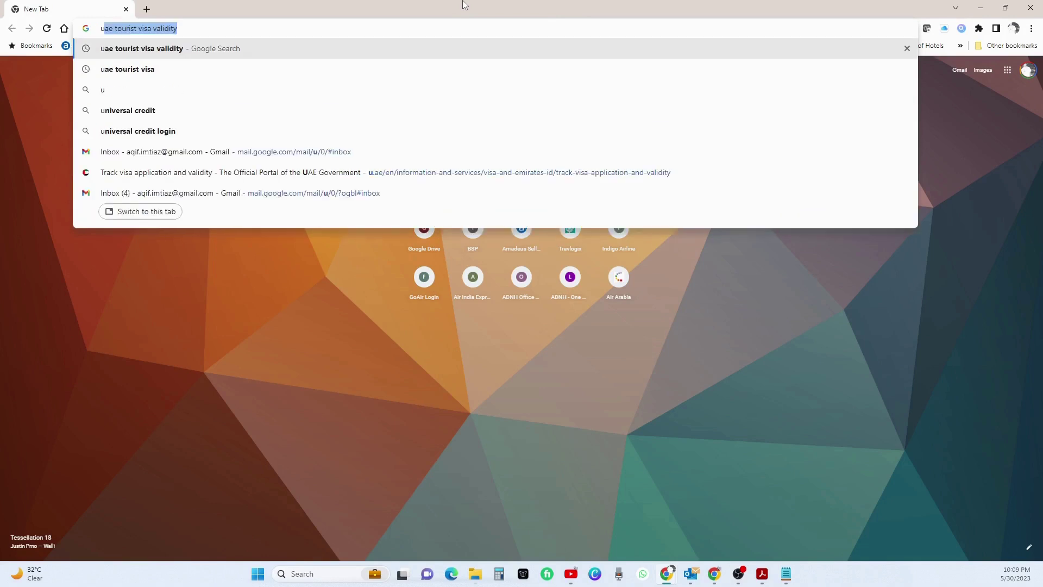
key("Down")
key("Up")
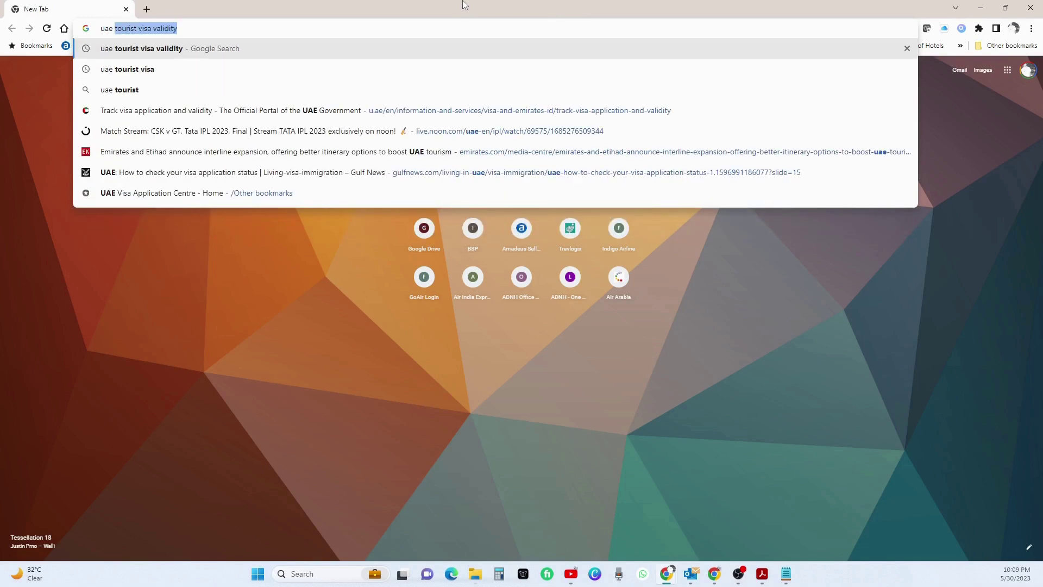
key("Return")
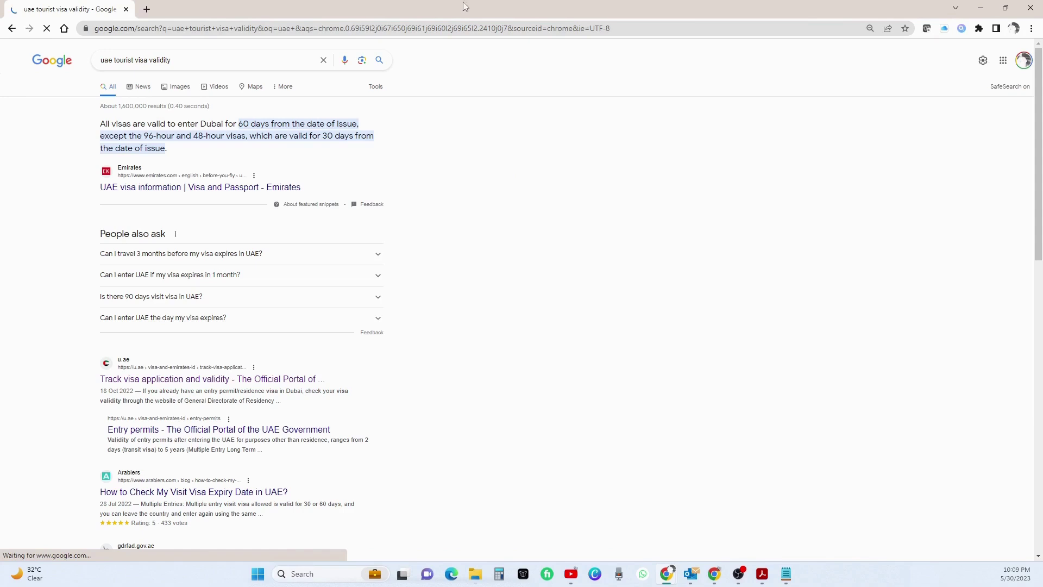
scroll(87, 347, "down", 1)
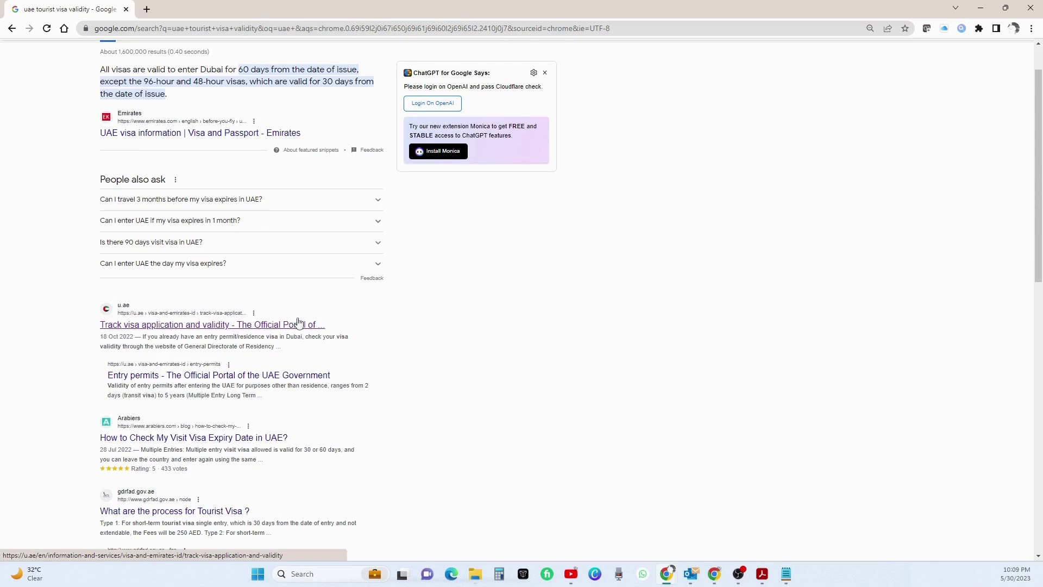
Open the u.ae Track visa application and validity page and follow its check visa validity link to ICP.
left_click(136, 331)
scroll(478, 293, "down", 5)
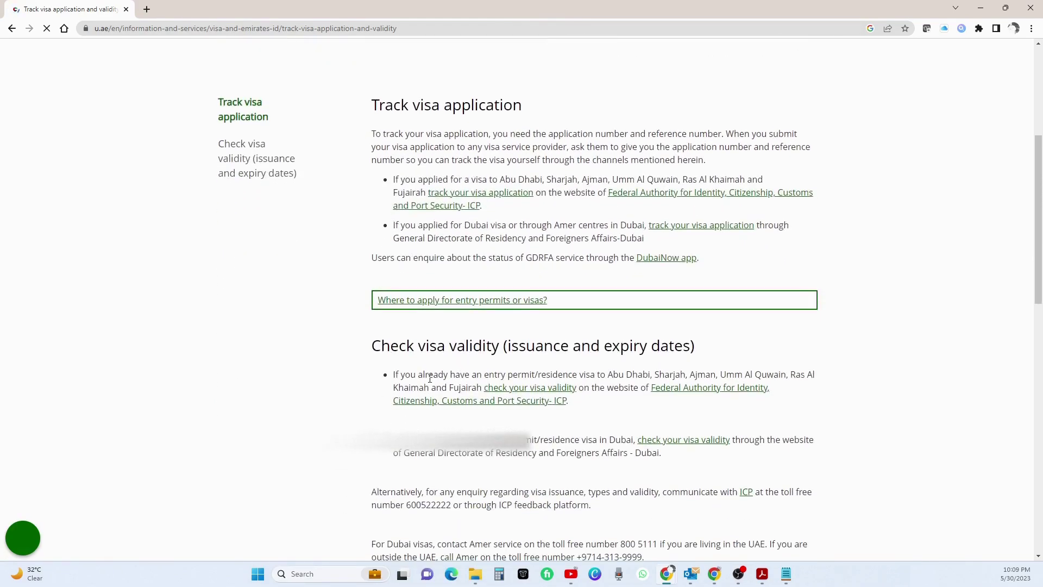
left_click_drag(373, 347, 512, 350)
left_click(526, 373)
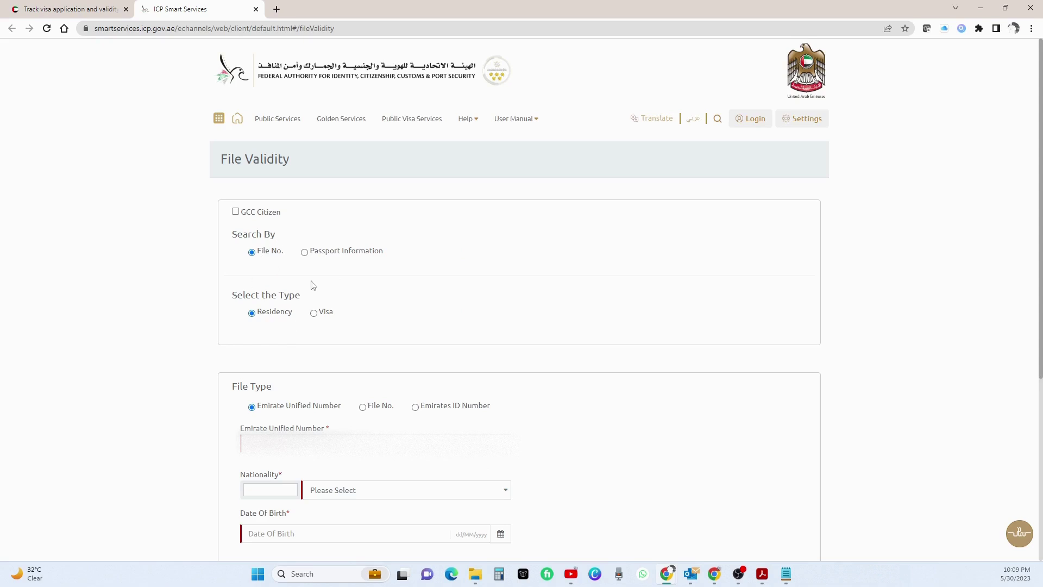
Choose Visa as the File Validity search type and bring up the eVisa PDF for reference.
left_click_drag(239, 300, 303, 300)
left_click(315, 315)
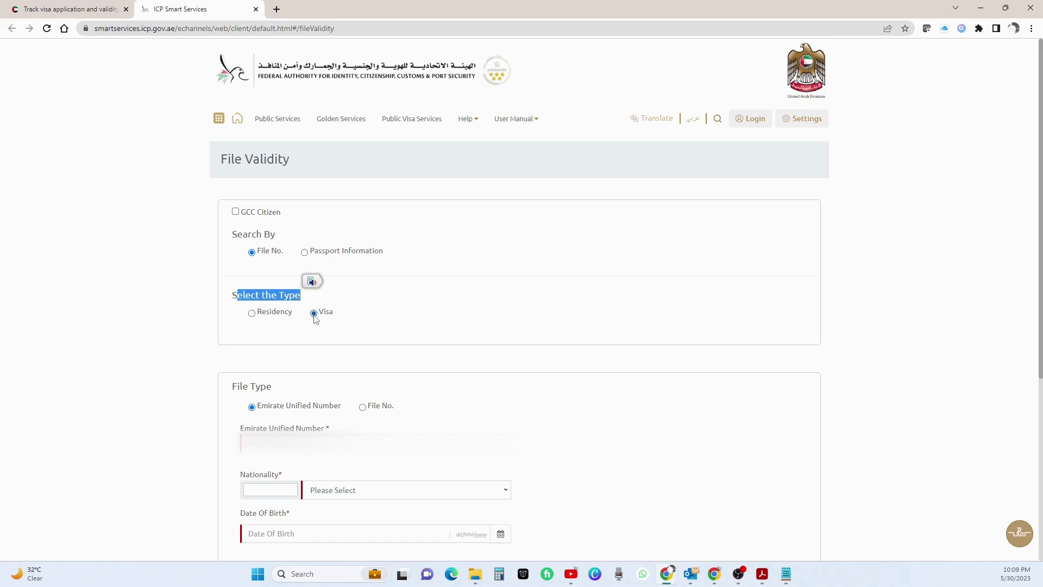
scroll(385, 308, "down", 2)
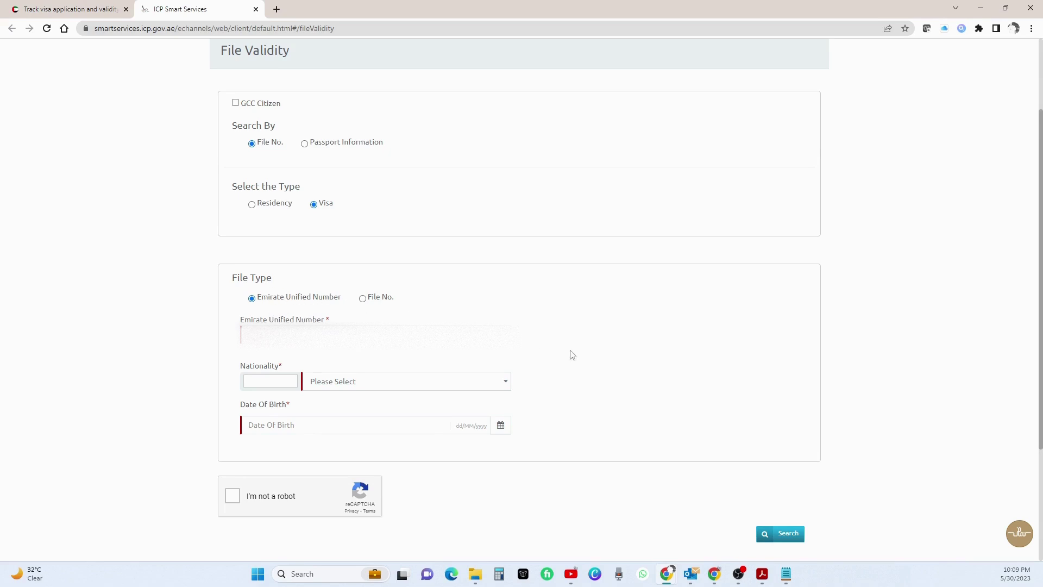
left_click(763, 575)
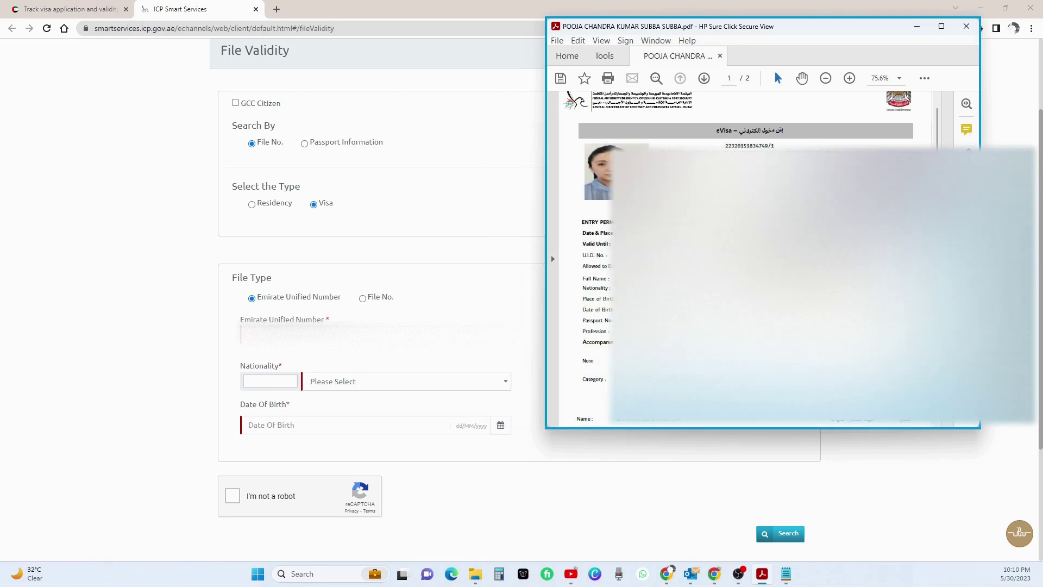
Select INDIA as the nationality on the File Validity form.
left_click(393, 321)
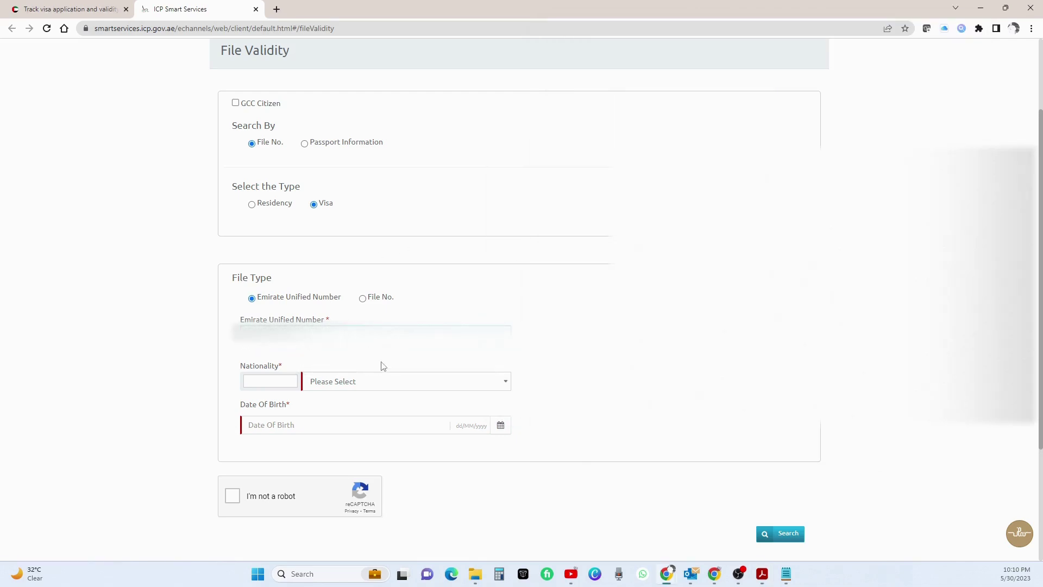
left_click(384, 387)
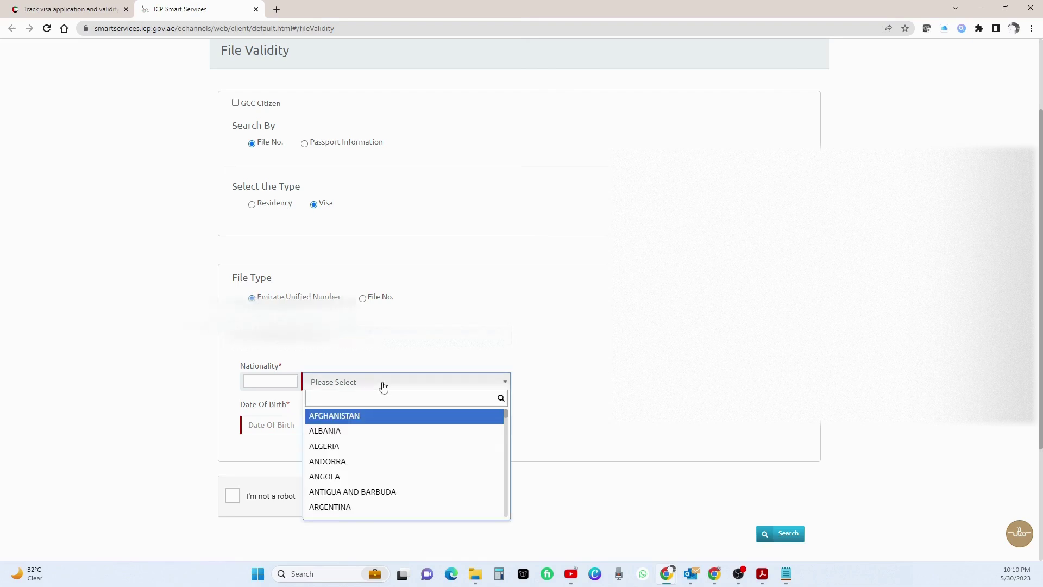
type("indi")
left_click(380, 416)
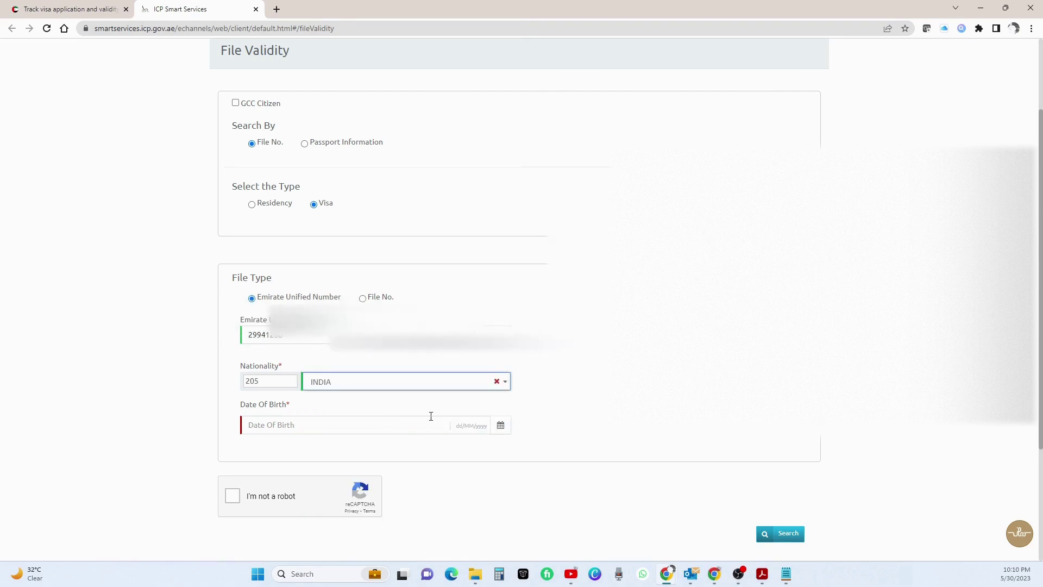
left_click(770, 581)
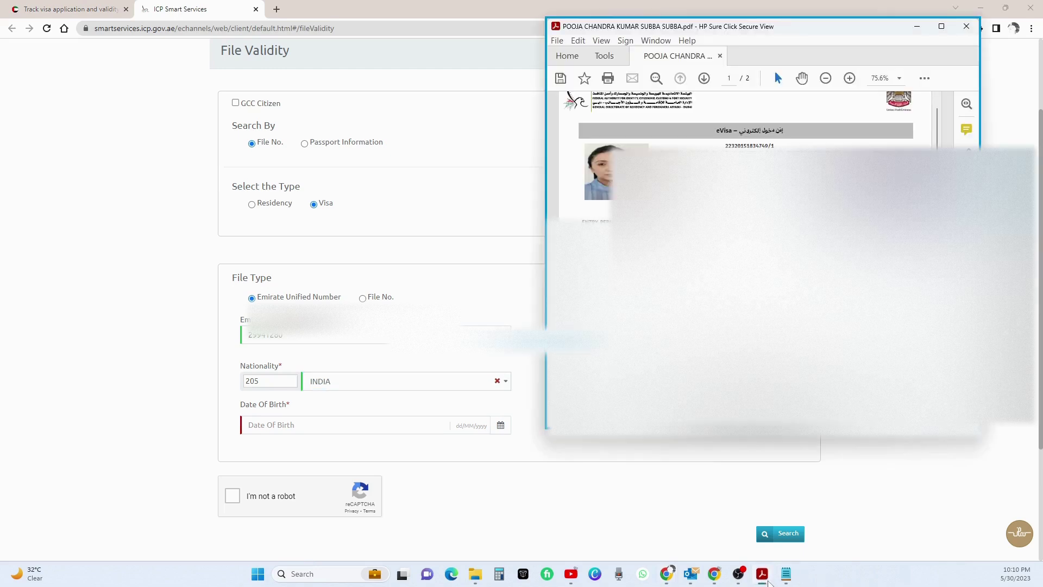
left_click(769, 581)
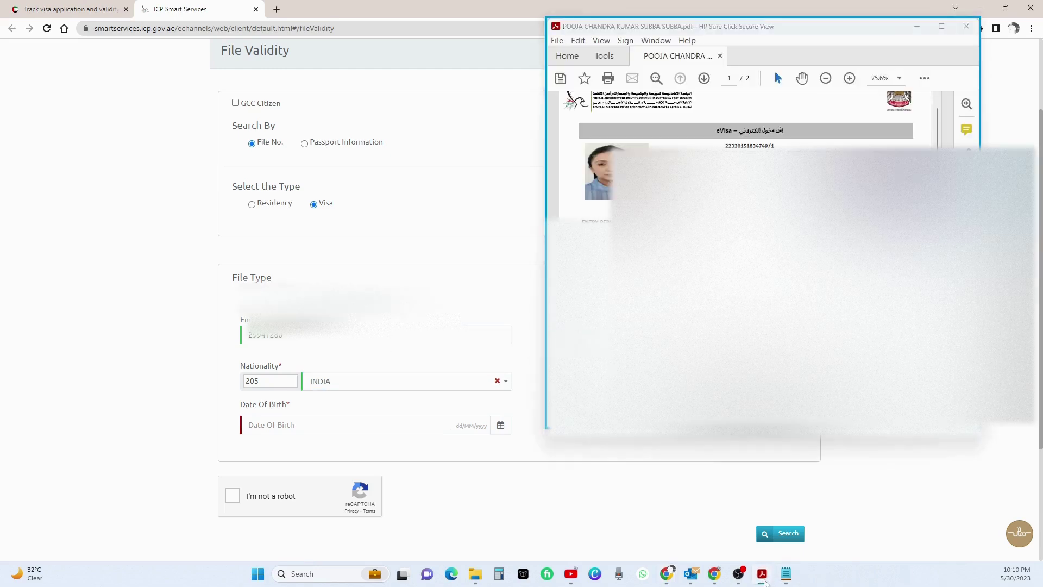
left_click(387, 429)
type("18")
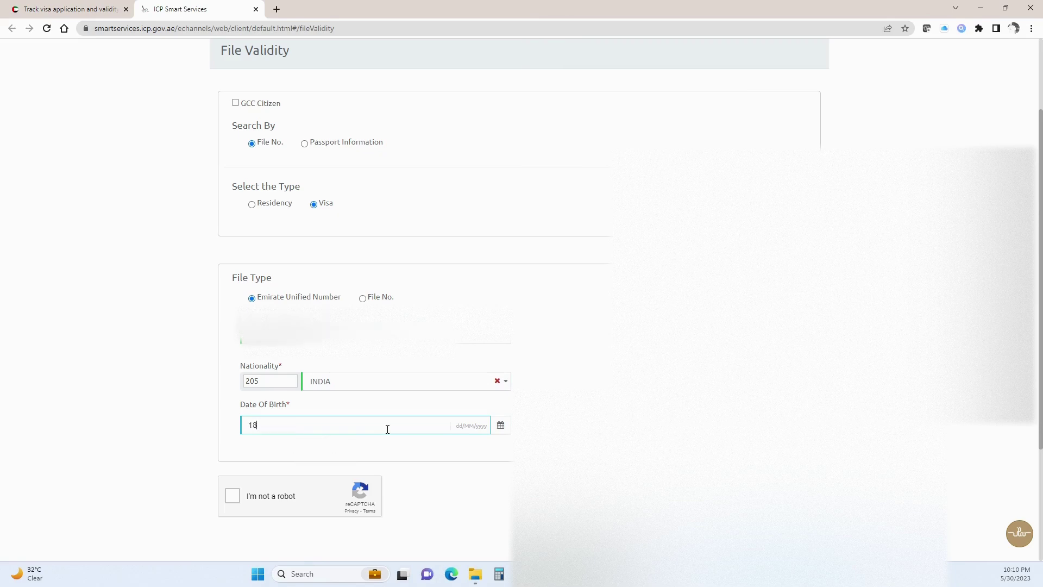
type("/05/1979")
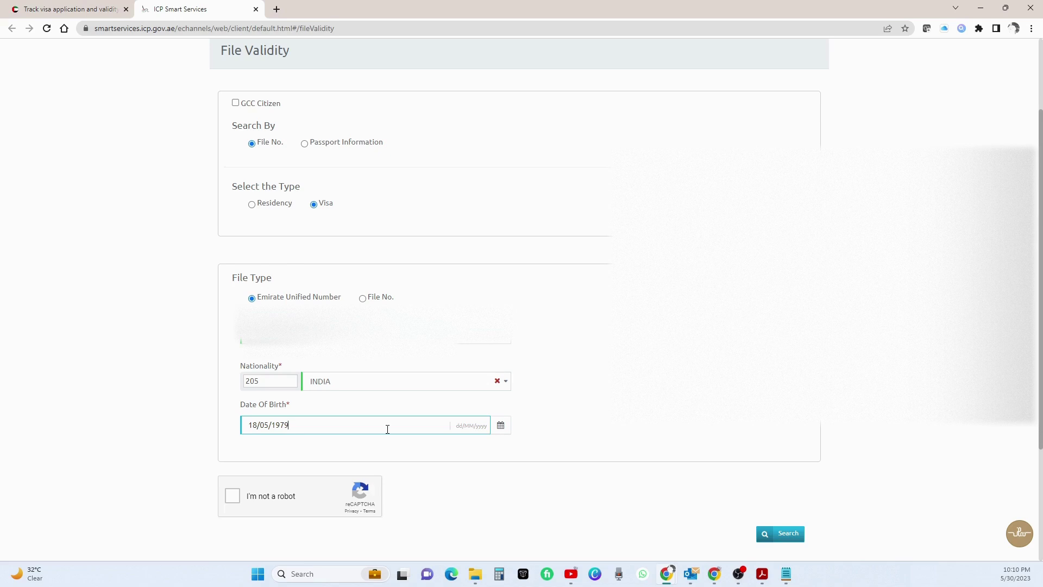
scroll(236, 495, "down", 1)
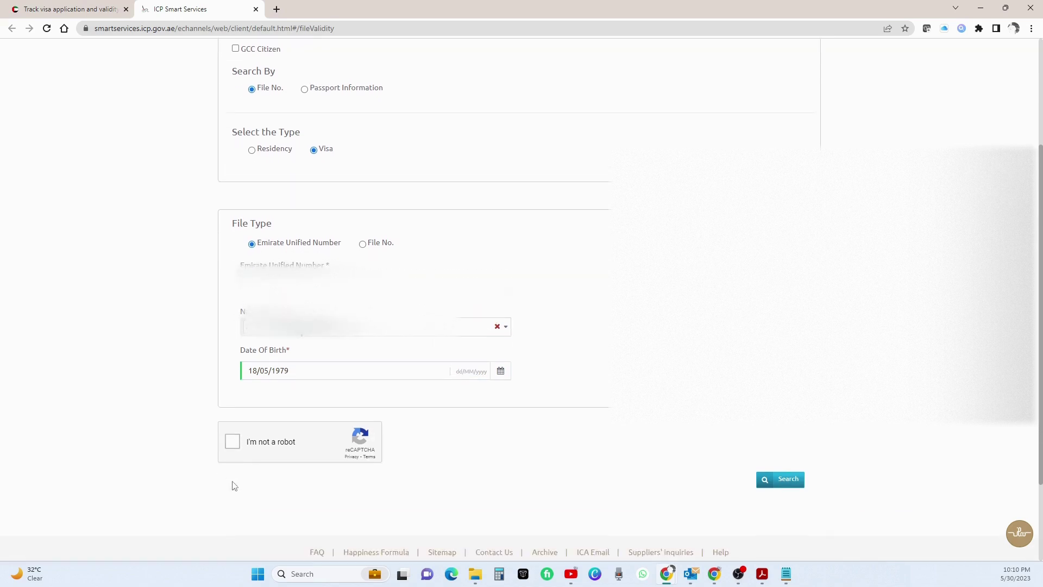
Pass the not-a-robot check and run the visa file validity search.
left_click(233, 443)
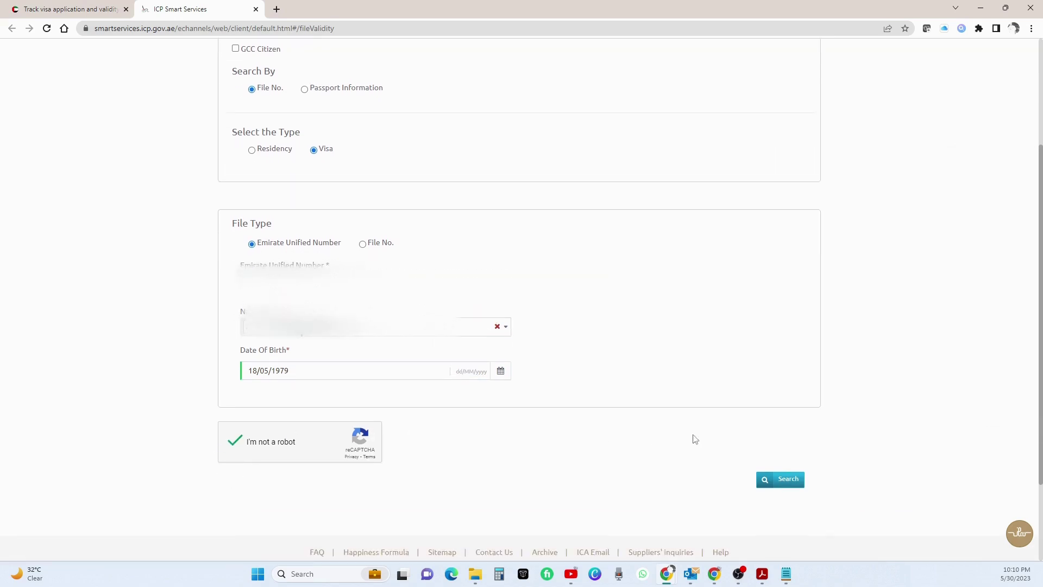
left_click(790, 481)
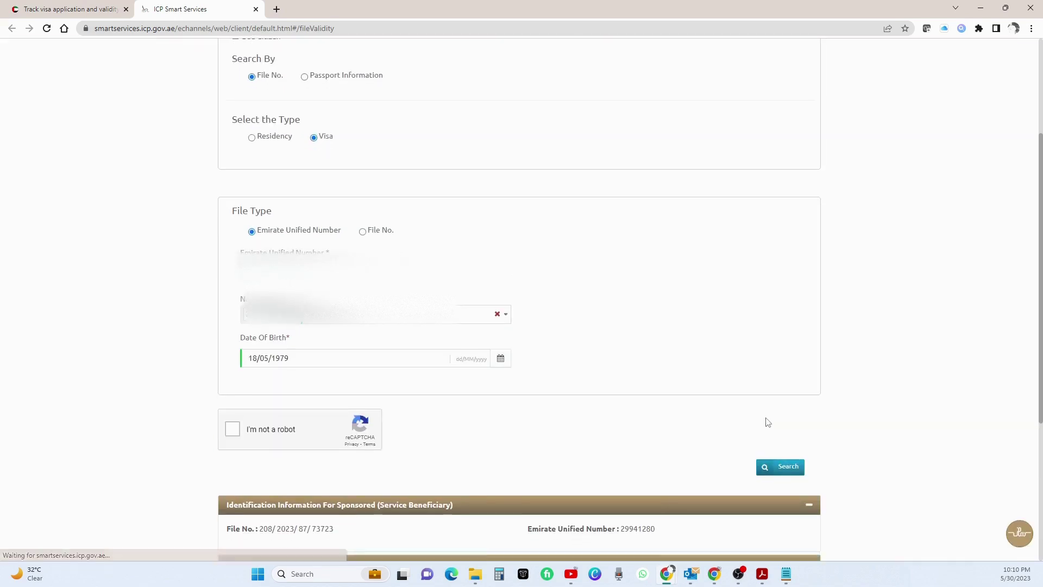
scroll(689, 402, "down", 5)
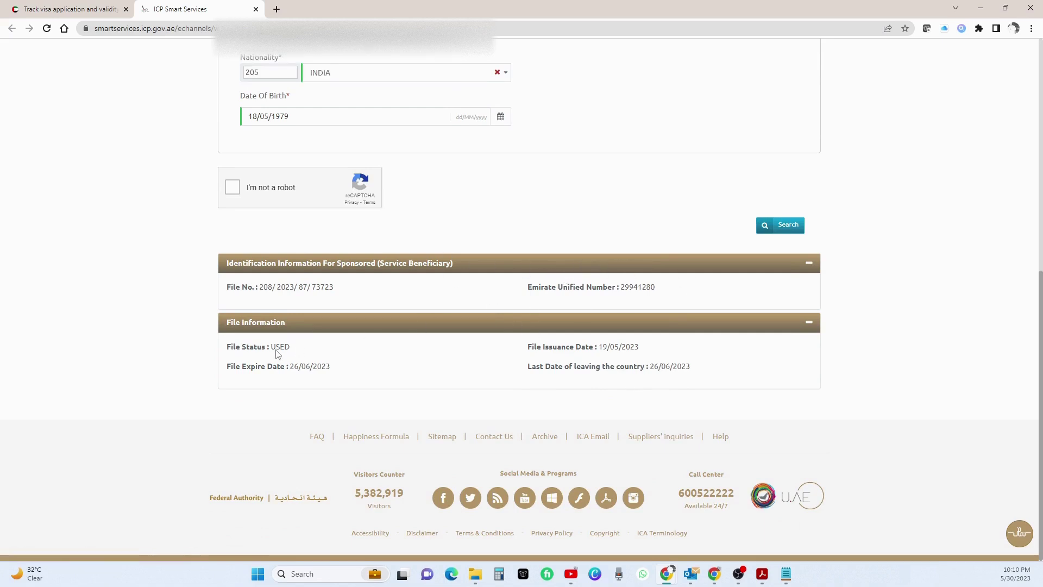
Highlight the File Expire Date and the 26/06/2023 last date of leaving the country.
left_click_drag(227, 370, 333, 375)
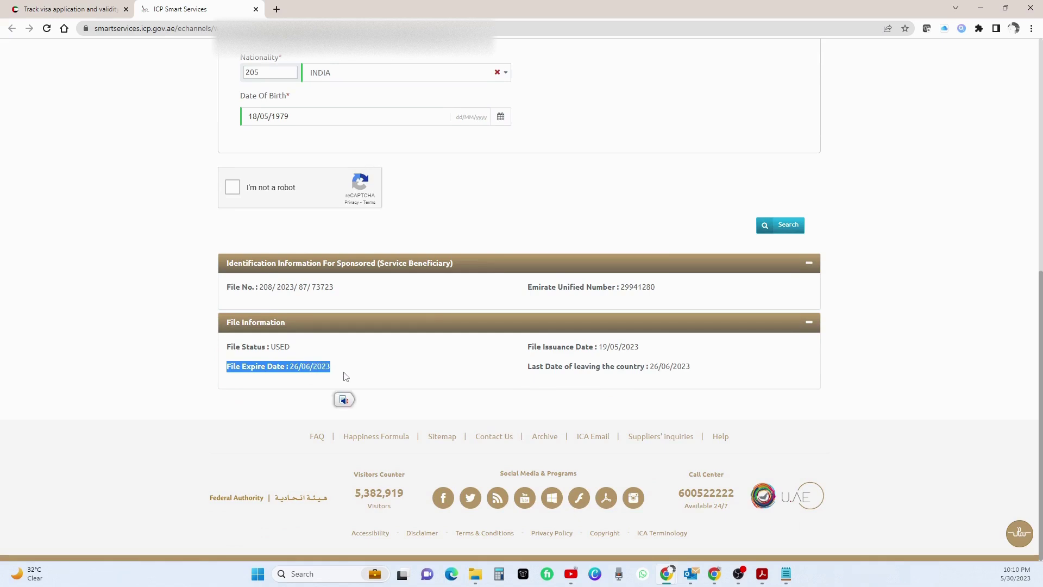
left_click(532, 372)
left_click_drag(532, 371, 694, 376)
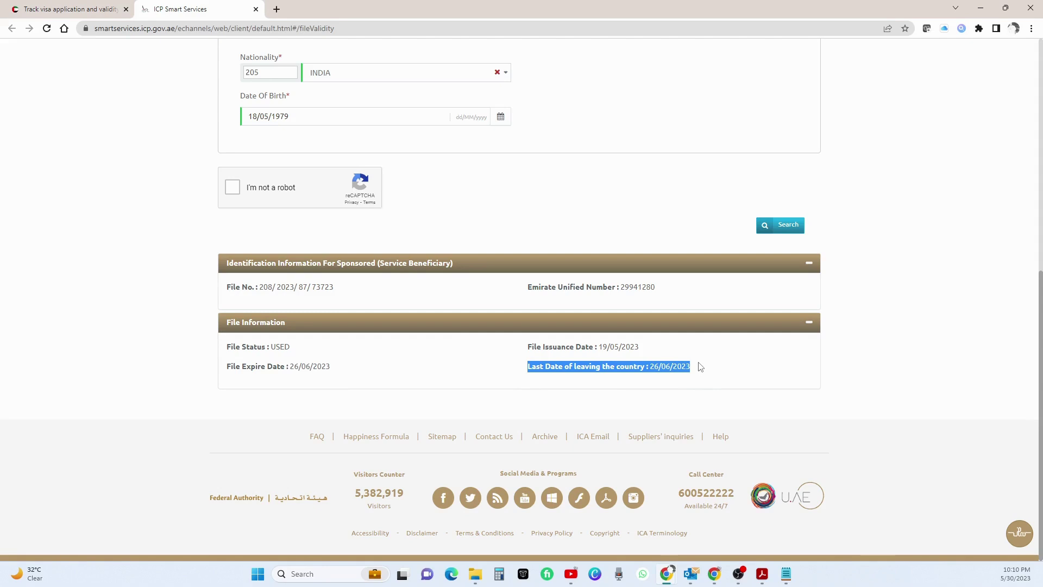
left_click(696, 369)
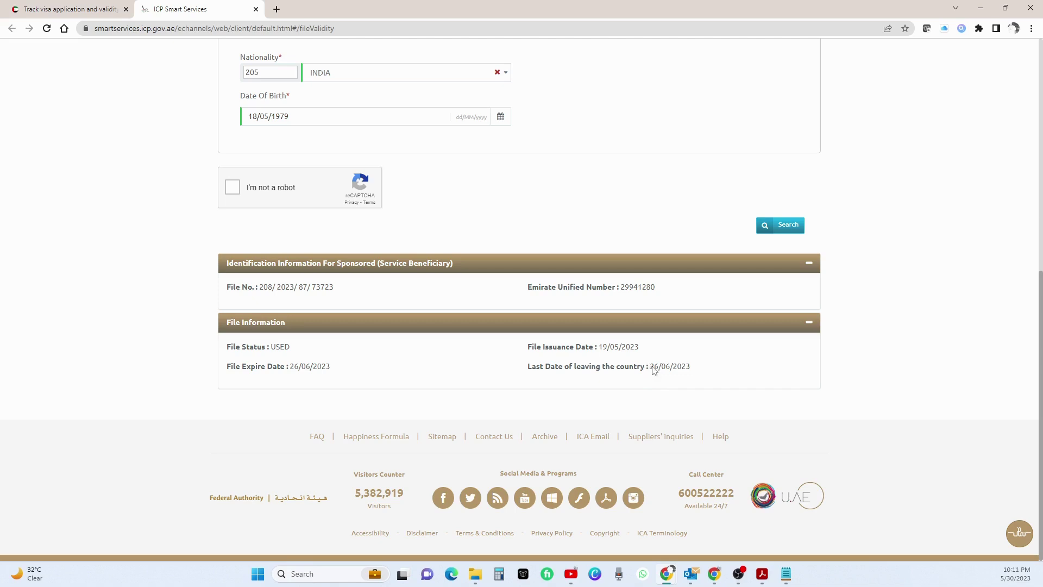
left_click_drag(650, 368, 691, 371)
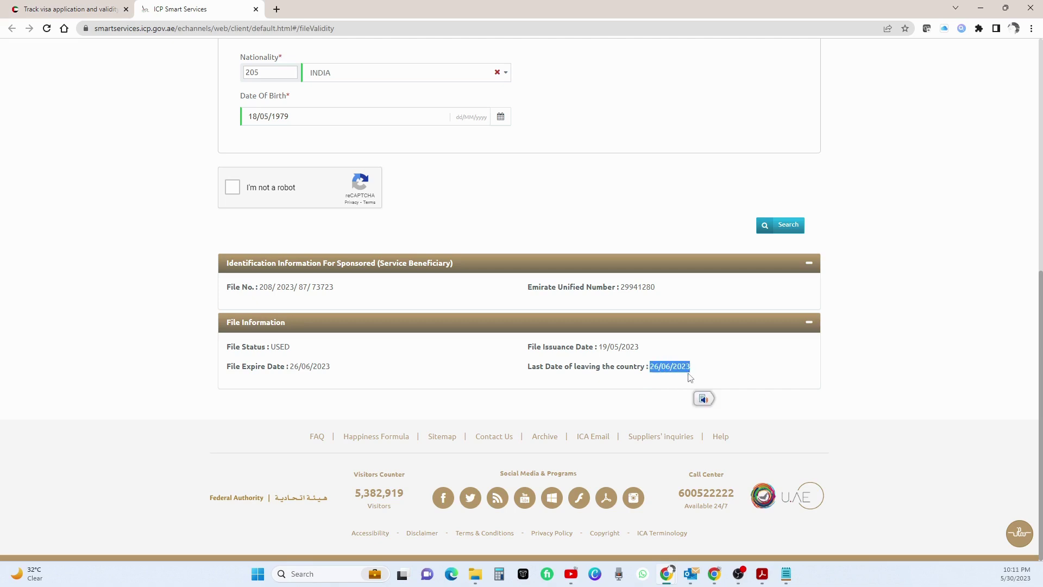